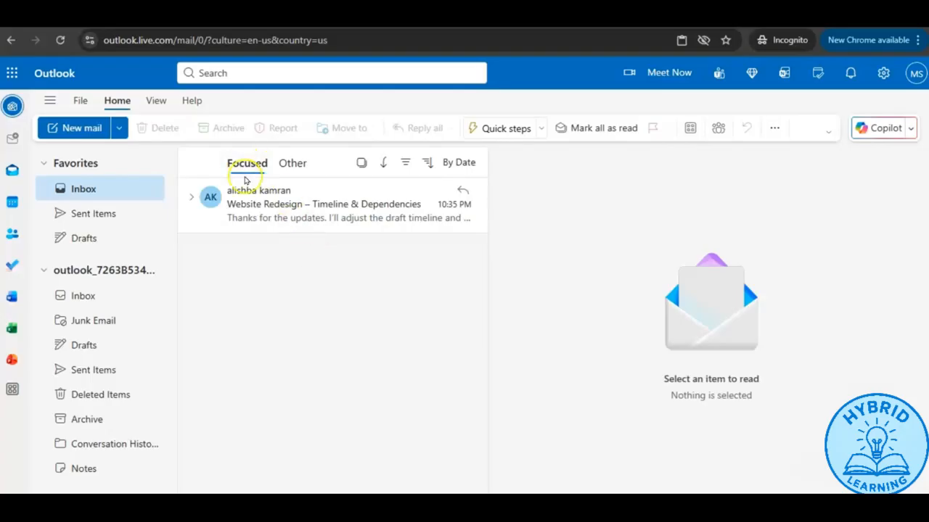
Start a new email message and place the cursor in its empty body, leaving recipient and subject blank
click(84, 128)
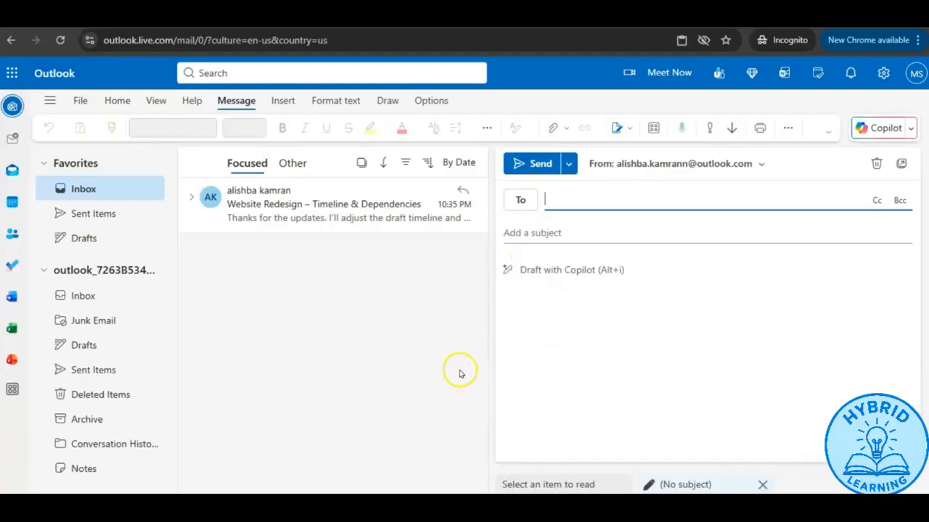
click(614, 196)
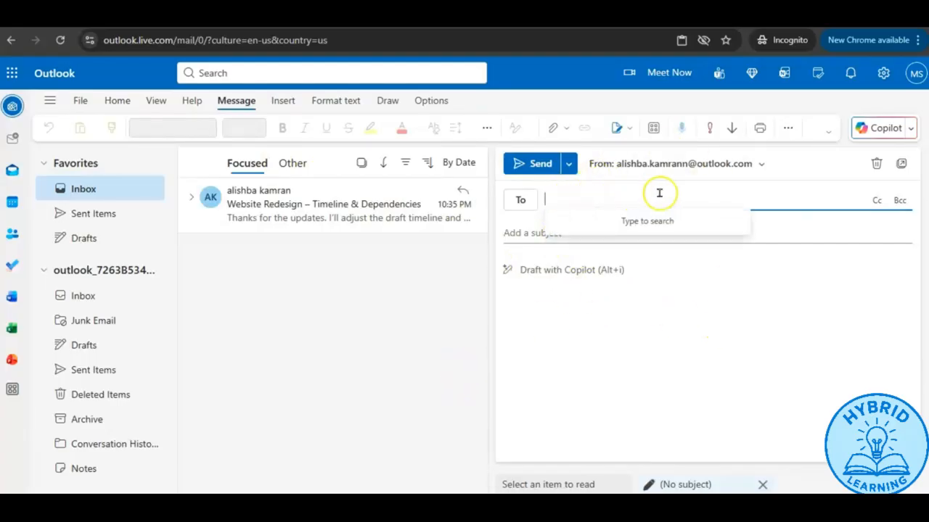
click(789, 225)
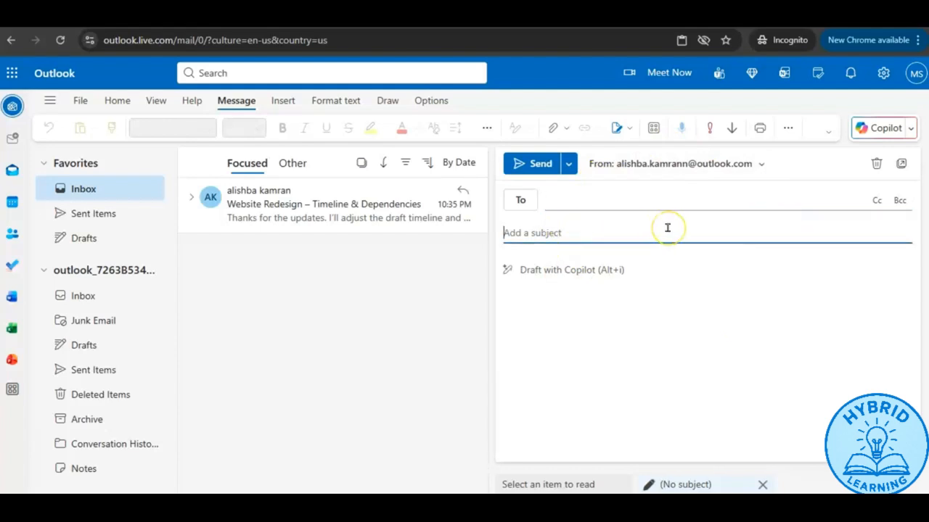
click(665, 271)
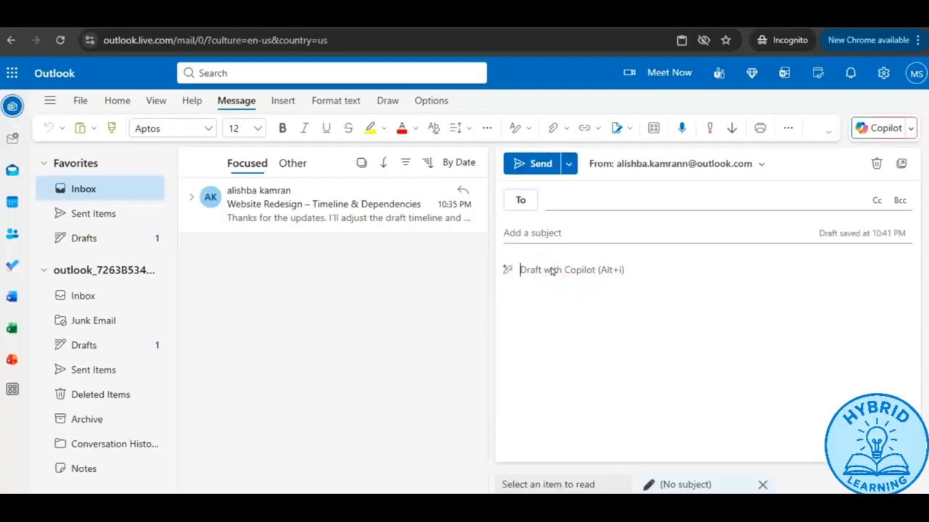
Have Copilot write a professional email informing stakeholders about a one-week project delay due to technical issues, keeping the tone transparent, calm, and solution-focused
text("Write a professional email informing stakeholders about a one-week project delay due to technical issues. Keep the tone transparent, calm, and solution-focused.")
key(ctrl)
click(550, 271)
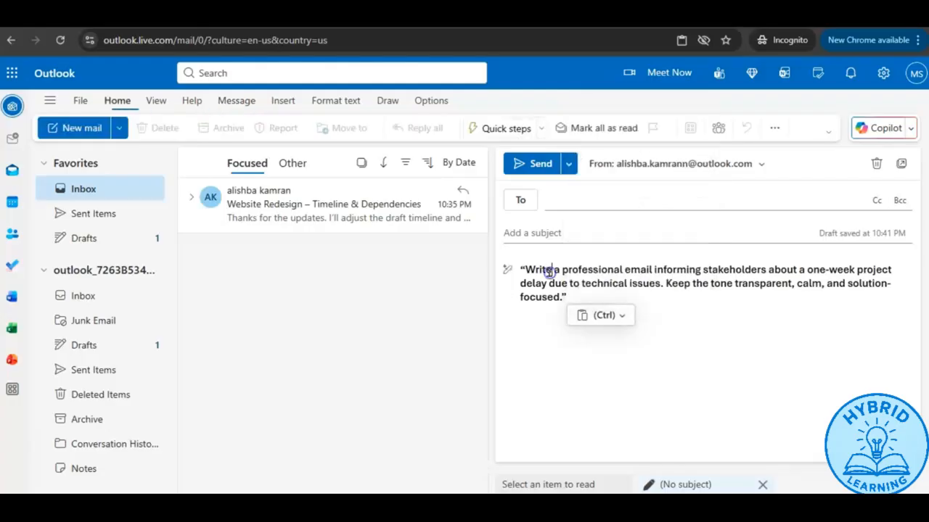
drag(550, 271, 666, 305)
click(684, 303)
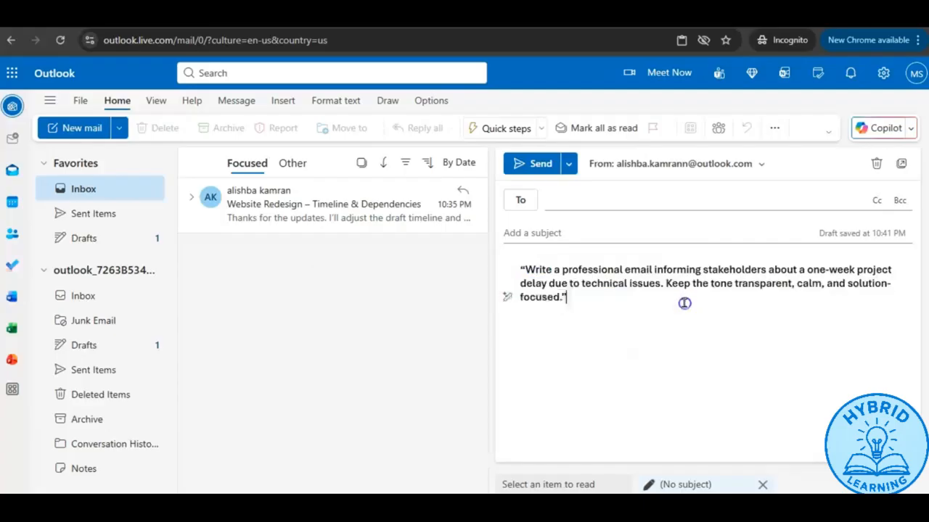
key(Return)
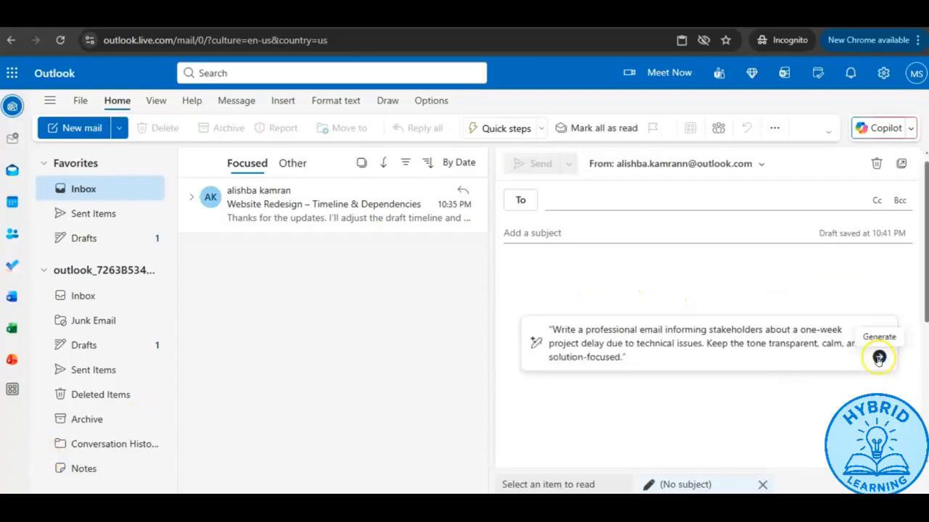
click(879, 359)
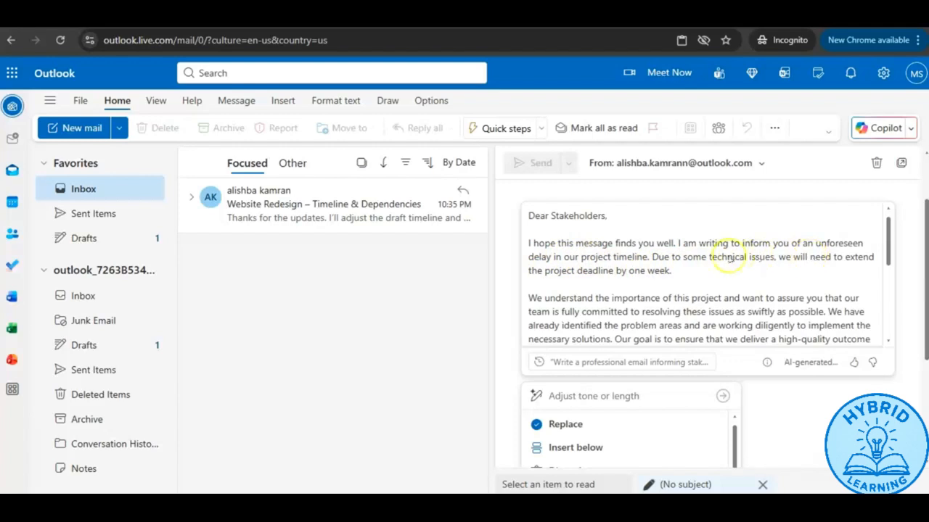
Read through the generated stakeholder email from greeting to sign-off, checking its explanation of the delay, reassurances and tone
scroll(624, 294, down, 2)
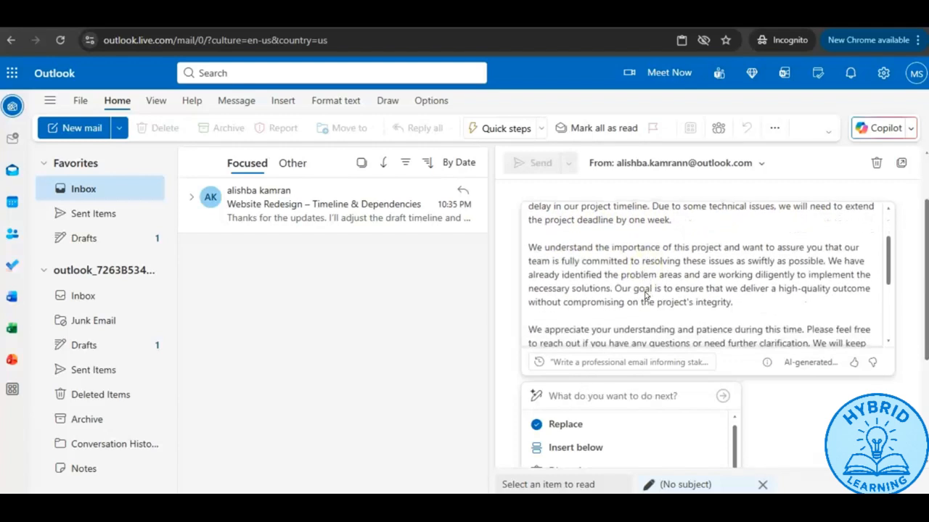
scroll(645, 295, down, 1)
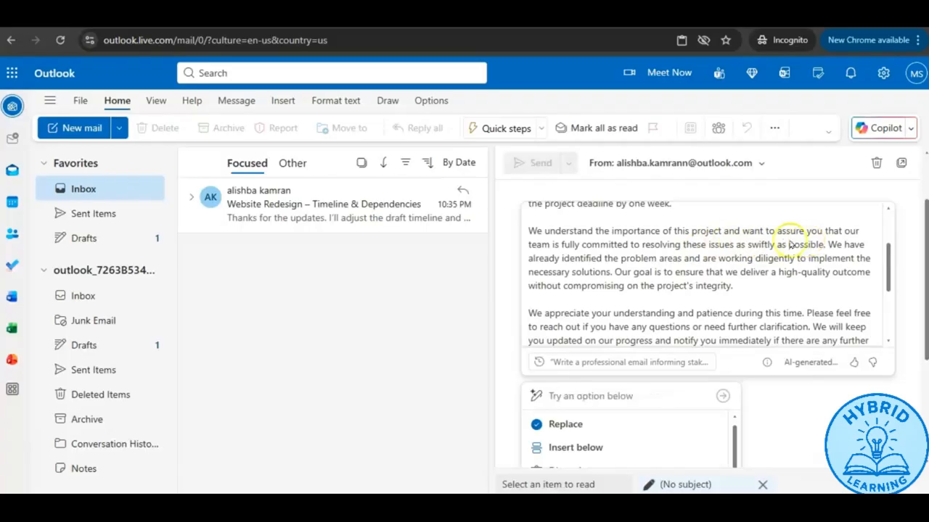
scroll(653, 254, down, 2)
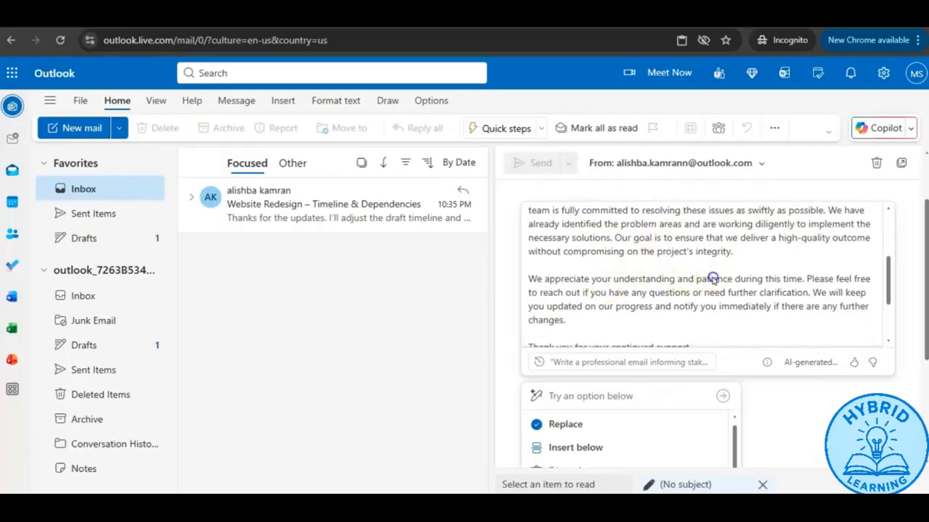
scroll(762, 278, down, 2)
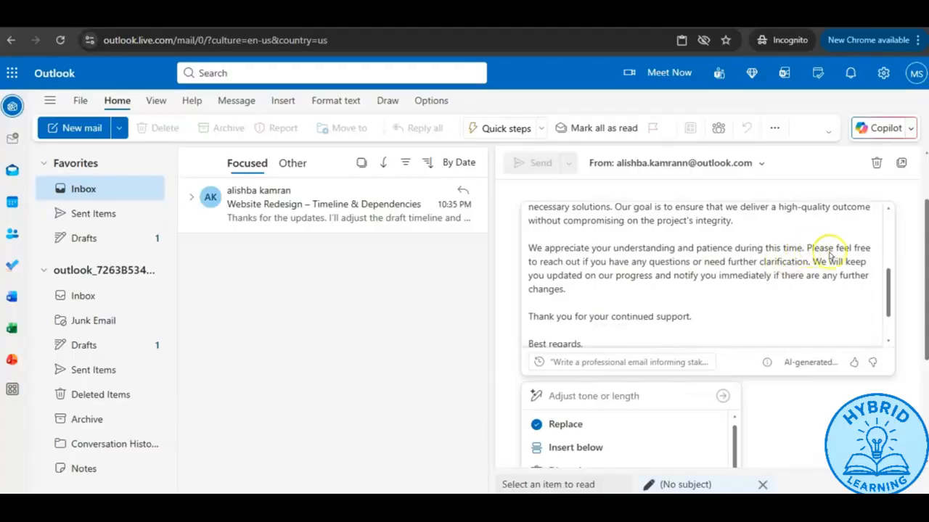
scroll(609, 280, down, 1)
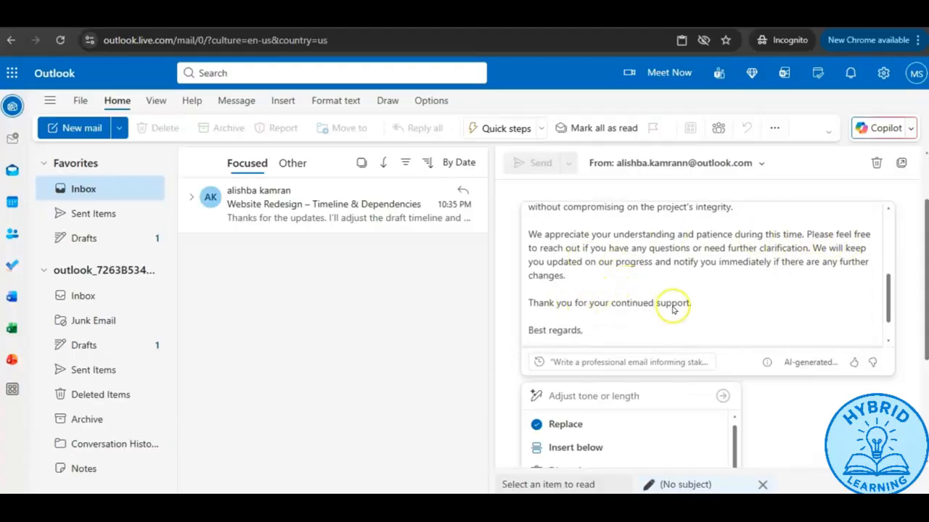
scroll(676, 306, down, 1)
scroll(595, 317, down, 1)
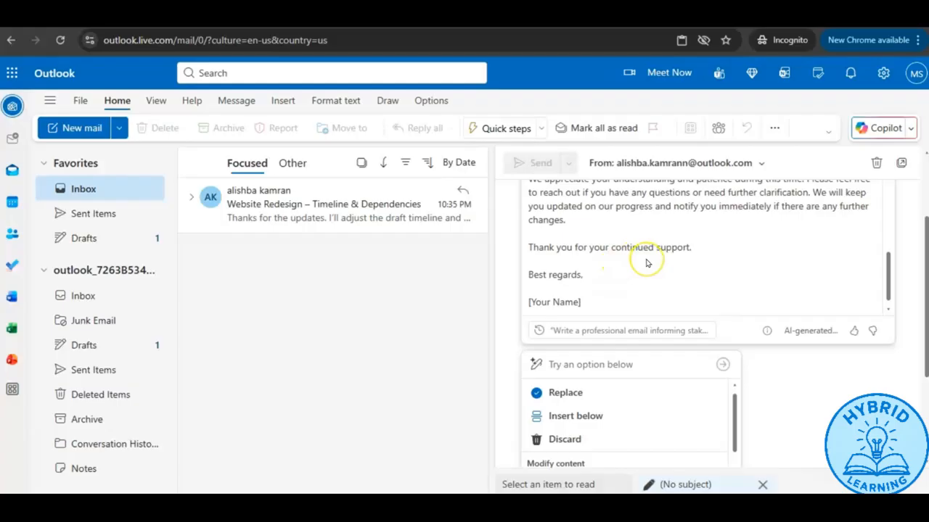
scroll(648, 263, up, 1)
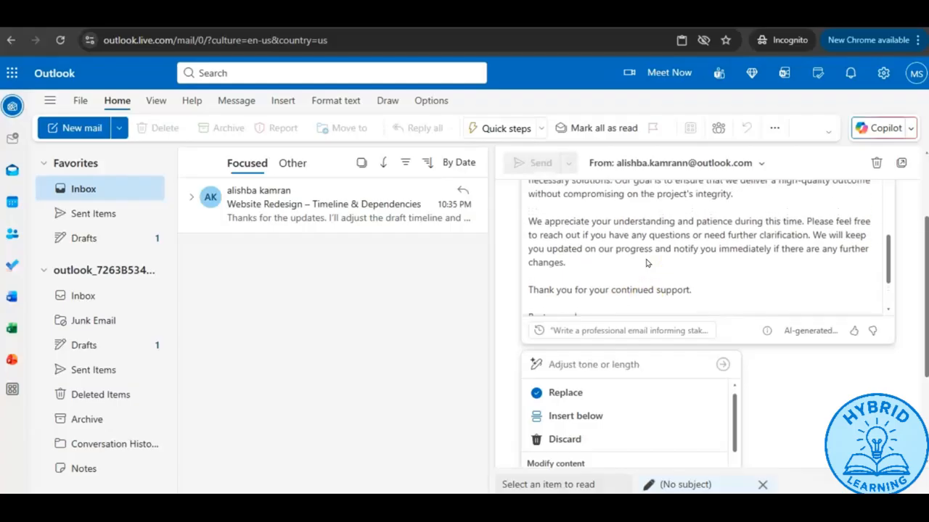
scroll(648, 264, up, 4)
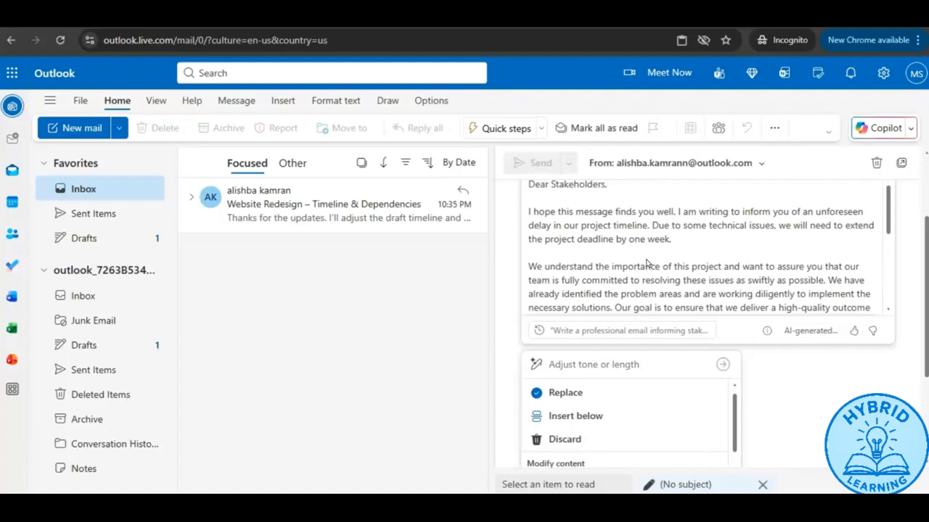
scroll(648, 265, up, 1)
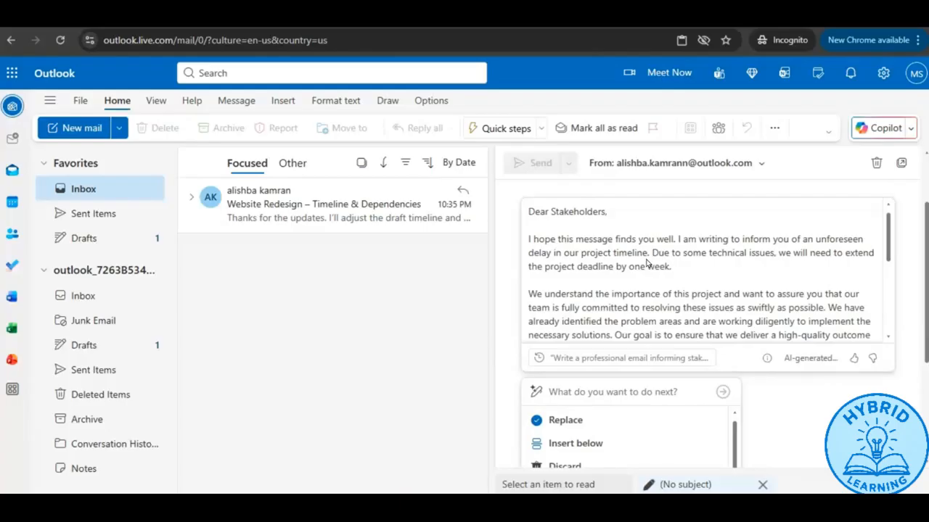
scroll(669, 282, down, 1)
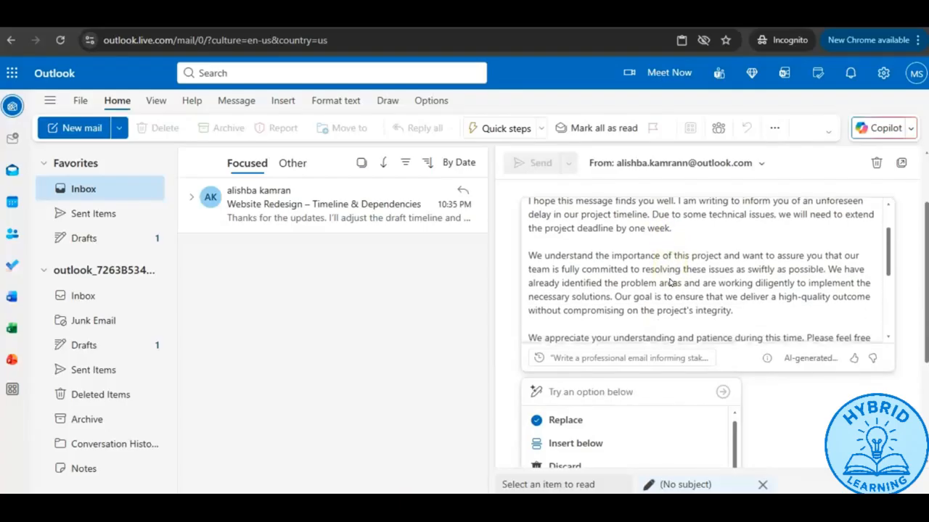
scroll(670, 281, down, 1)
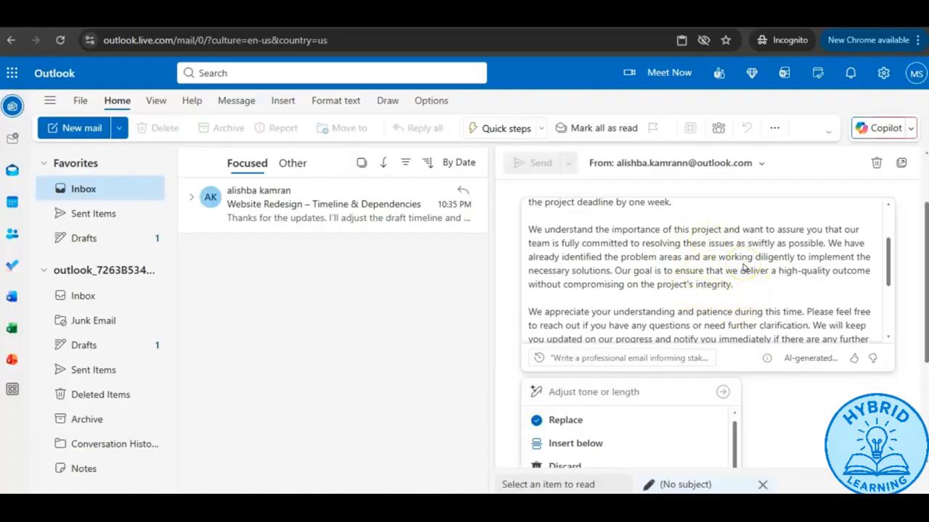
scroll(743, 269, down, 1)
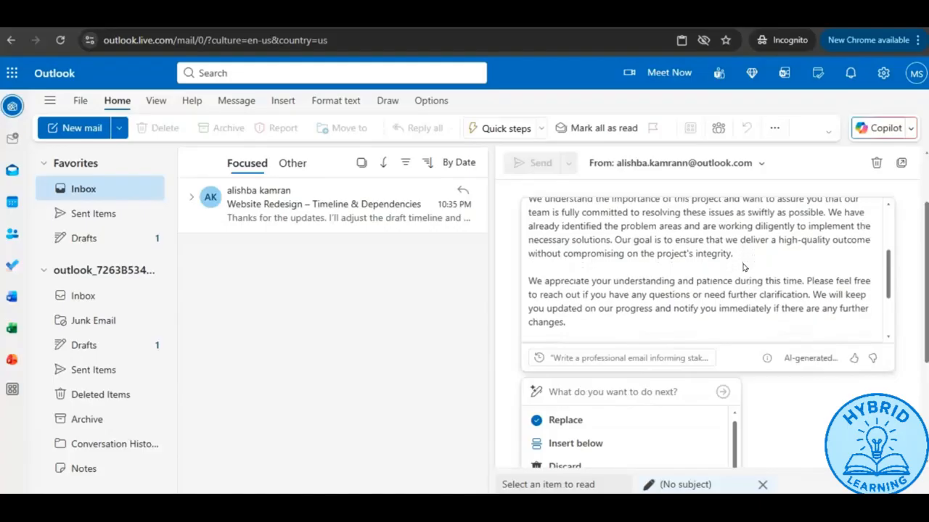
scroll(743, 268, down, 1)
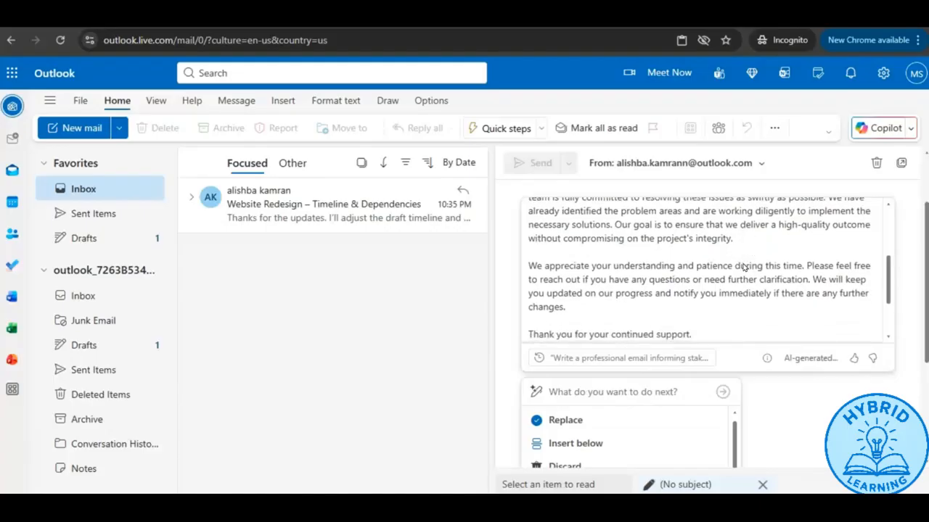
scroll(743, 267, up, 3)
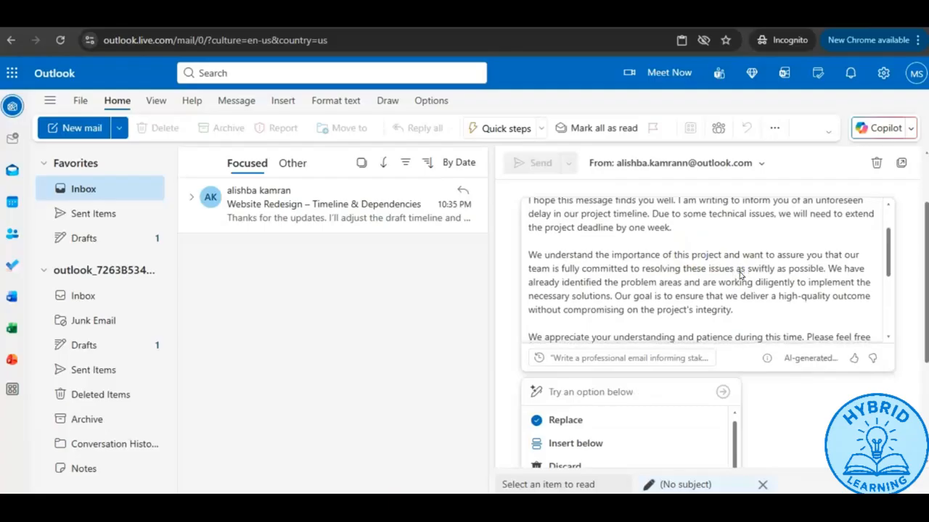
scroll(740, 274, down, 2)
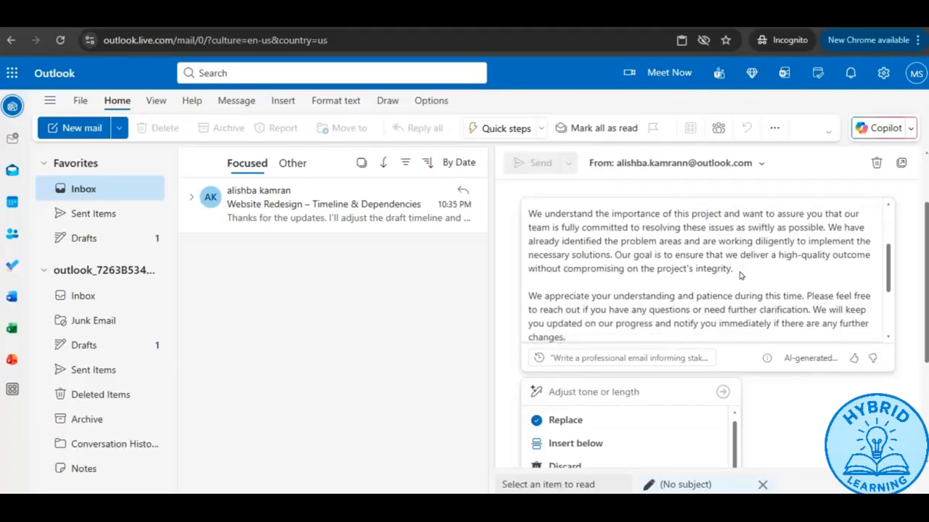
scroll(740, 274, down, 1)
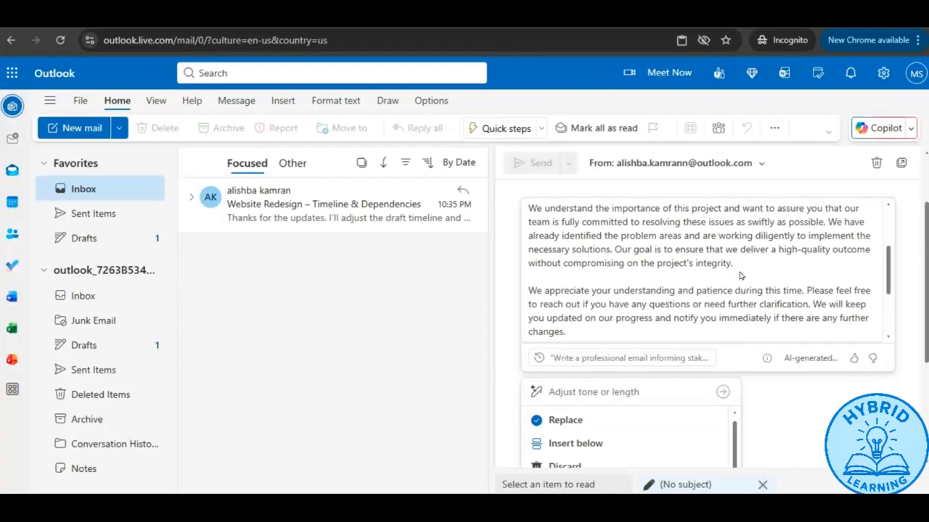
scroll(740, 276, down, 1)
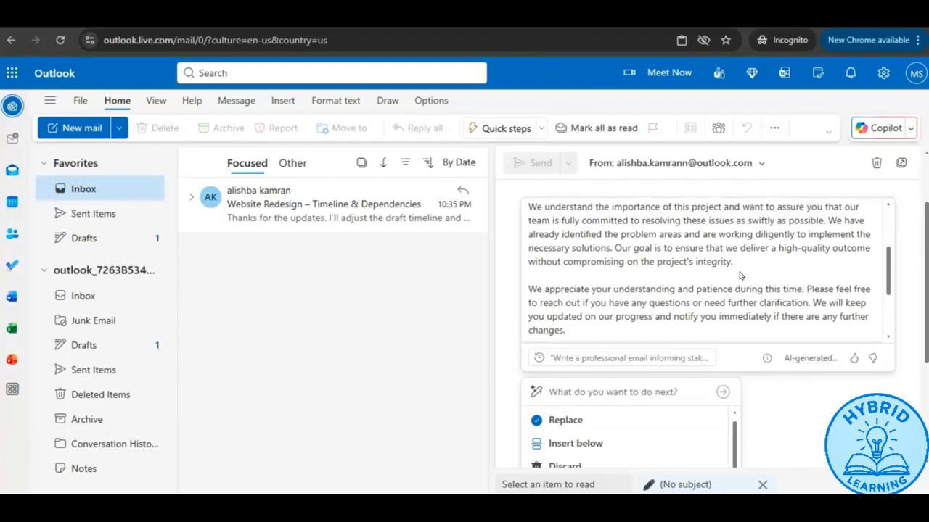
scroll(740, 276, down, 2)
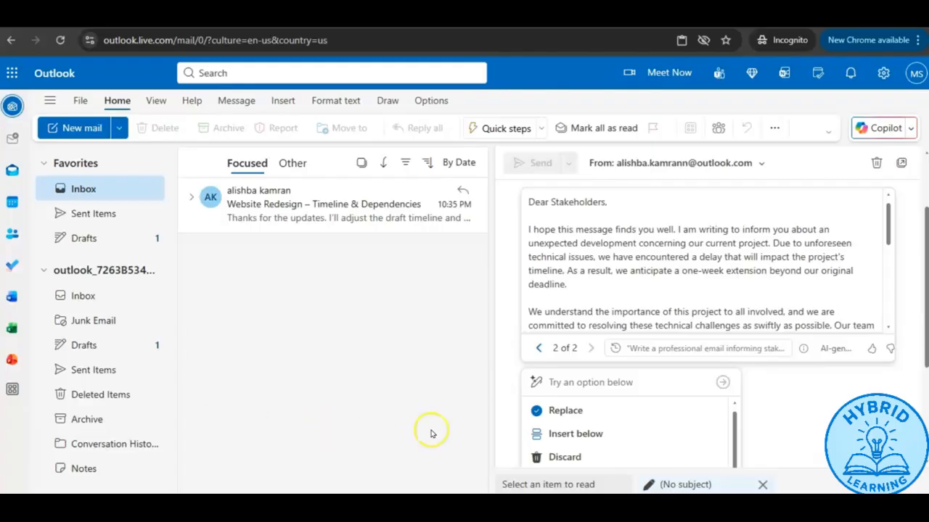
Ask Copilot to revise the draft with the instruction "Rewrite this to be more concise and executive-level."
click(629, 388)
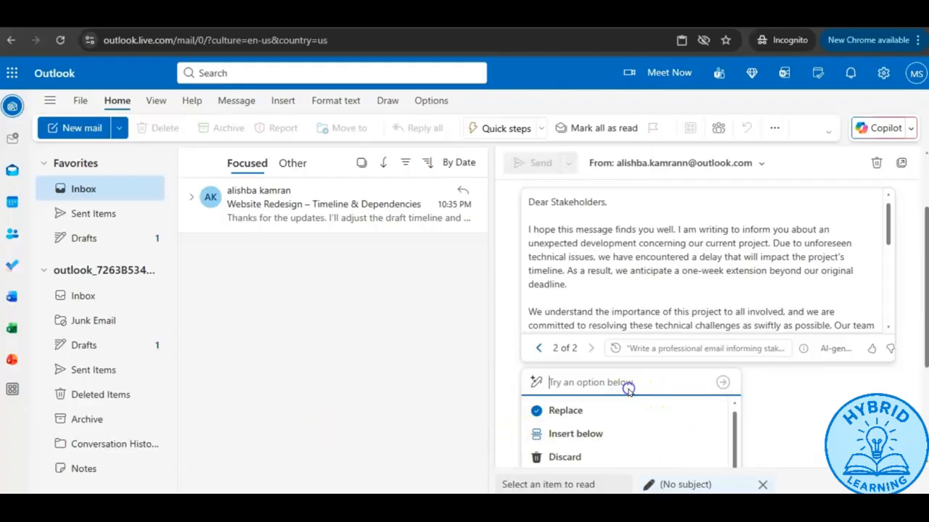
text("Rewrite this to be more concise and executive-level.")
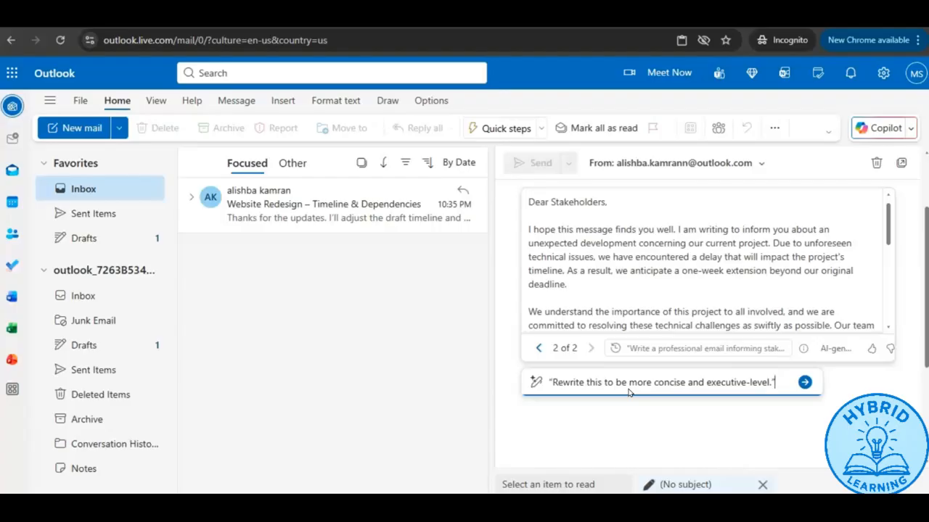
key(Return)
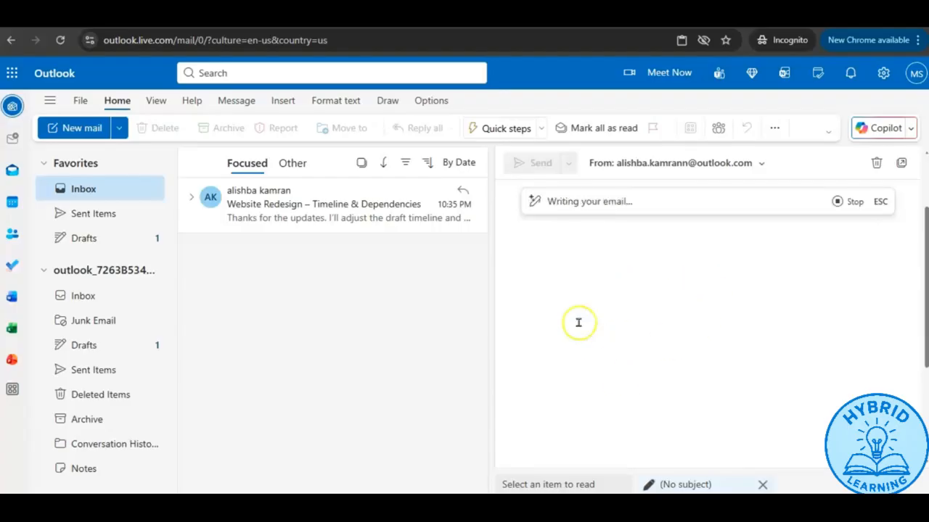
Review the rewritten stakeholder email from greeting to closing for conciseness and executive-level tone
scroll(689, 305, down, 2)
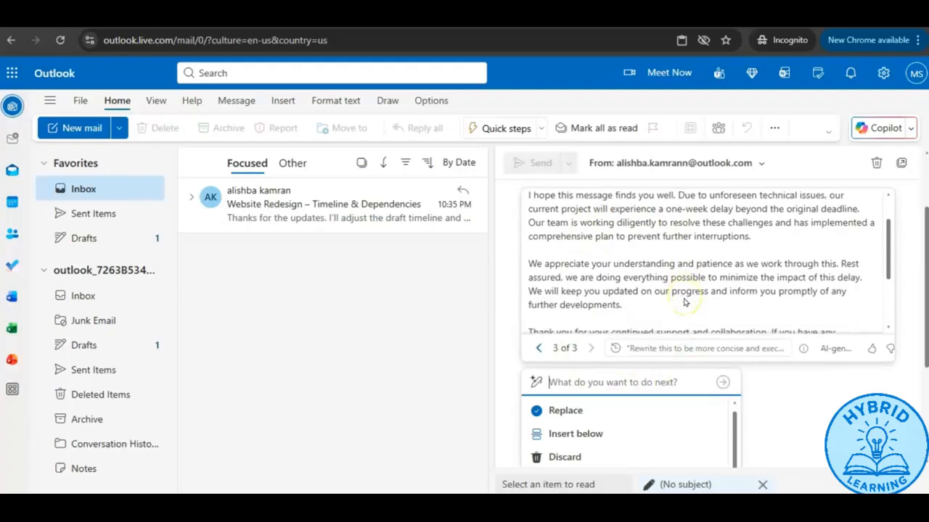
scroll(686, 304, up, 2)
scroll(682, 298, down, 1)
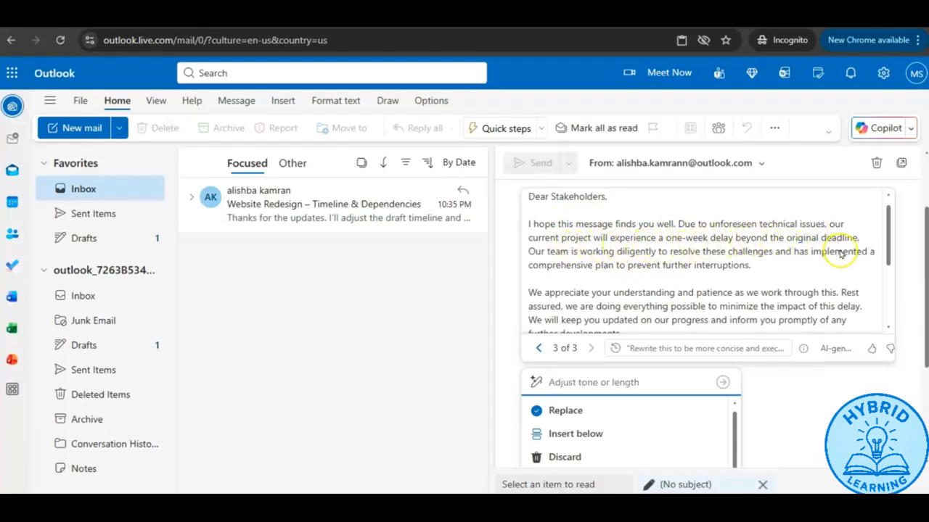
scroll(812, 247, down, 1)
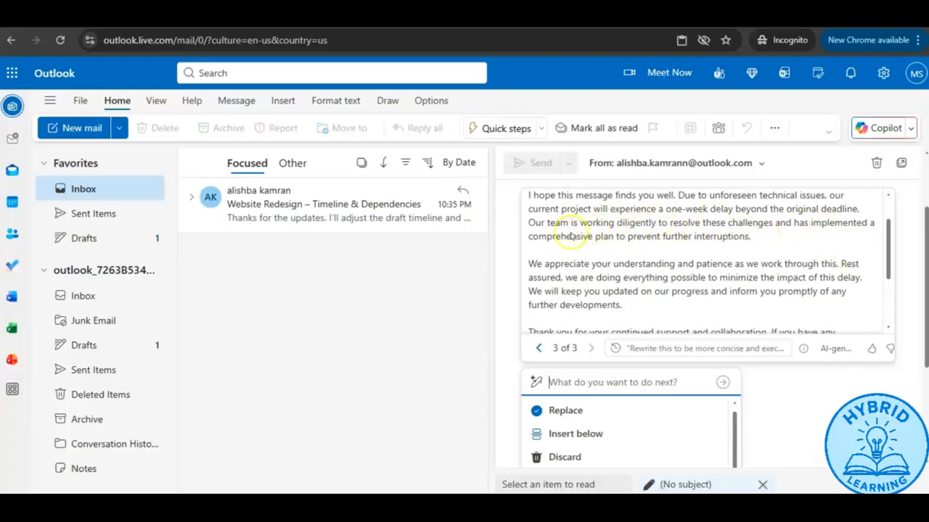
scroll(570, 251, down, 2)
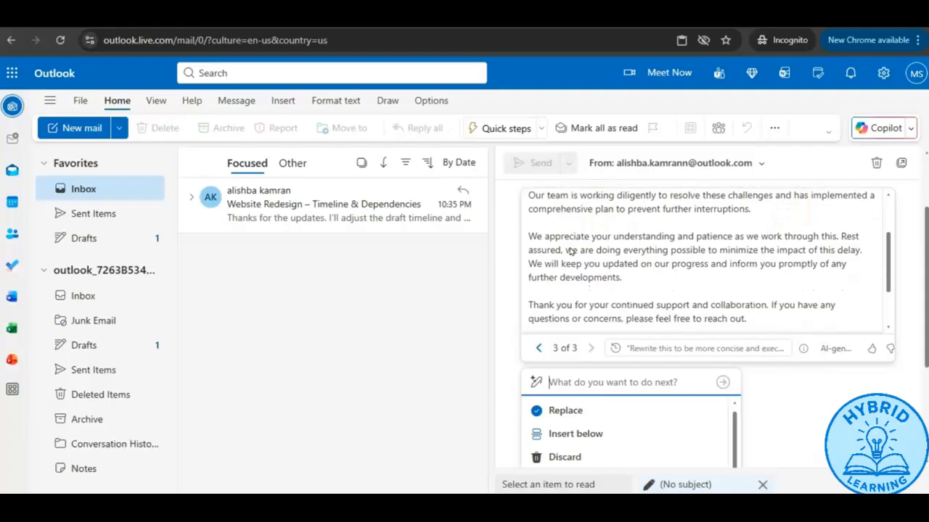
scroll(637, 247, down, 1)
scroll(637, 247, down, 2)
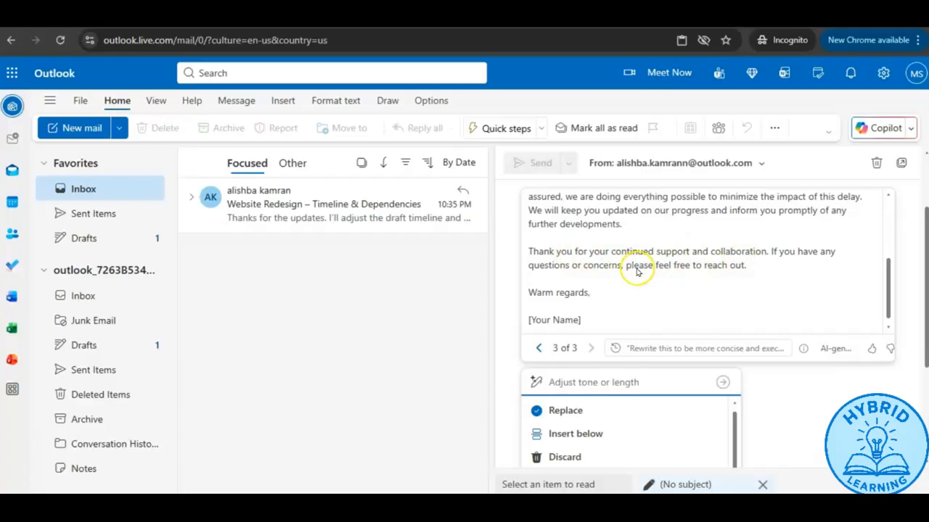
scroll(707, 278, down, 1)
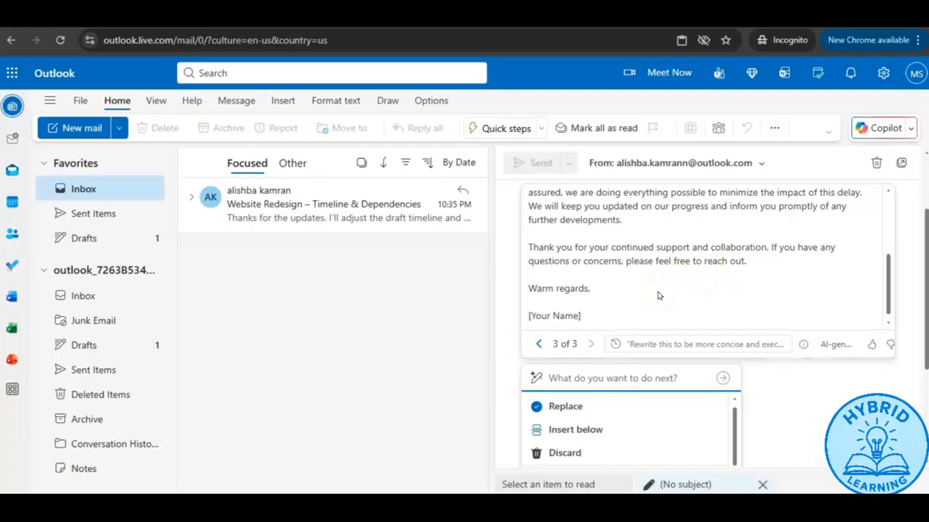
scroll(658, 295, up, 2)
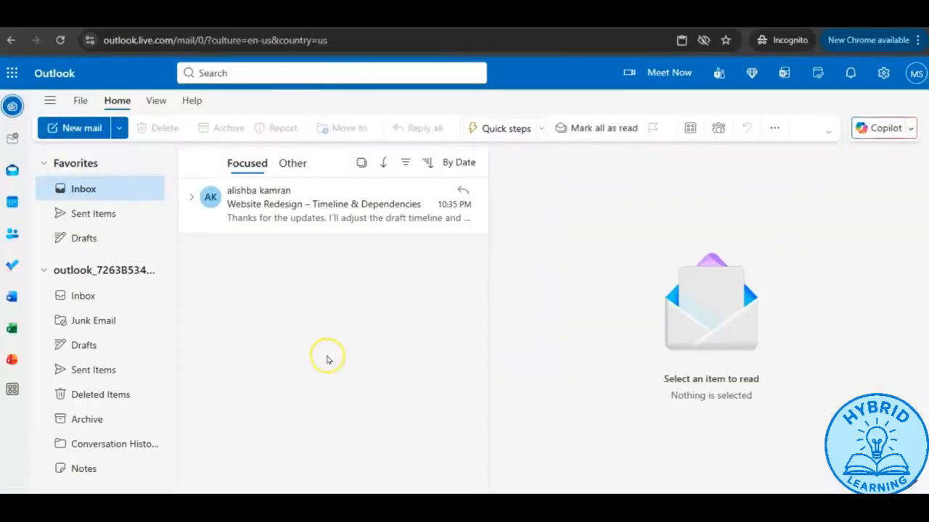
Open the "Website Redesign – Timeline & Dependencies" conversation and read through all its messages from first to last
click(327, 209)
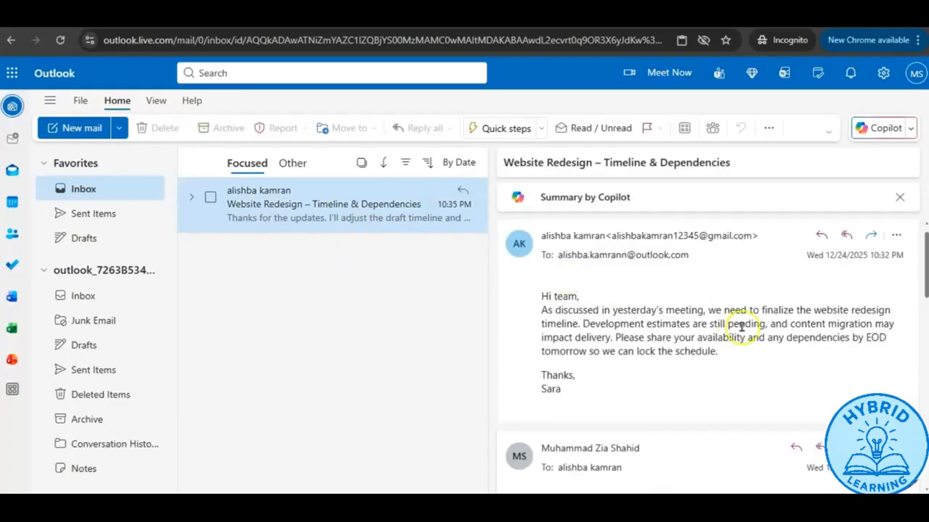
scroll(741, 327, down, 5)
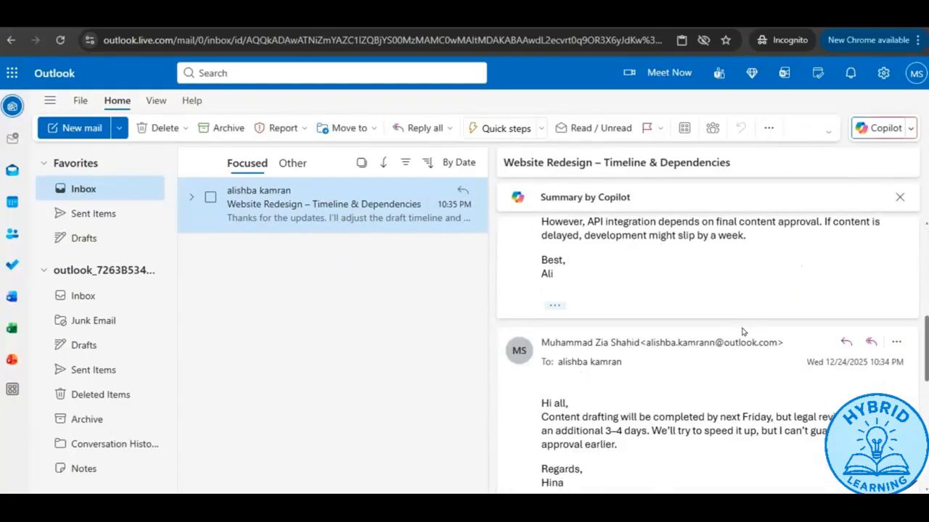
scroll(743, 332, down, 1)
scroll(742, 327, up, 3)
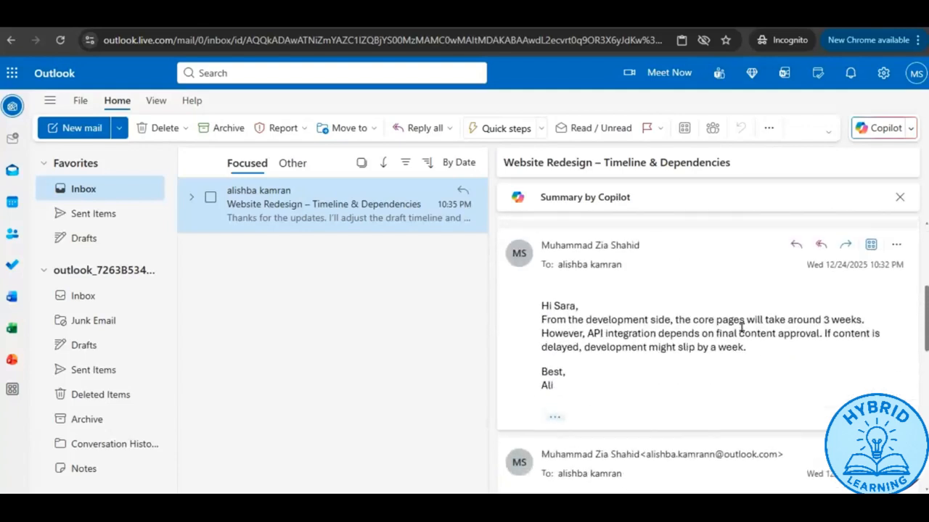
scroll(742, 327, up, 1)
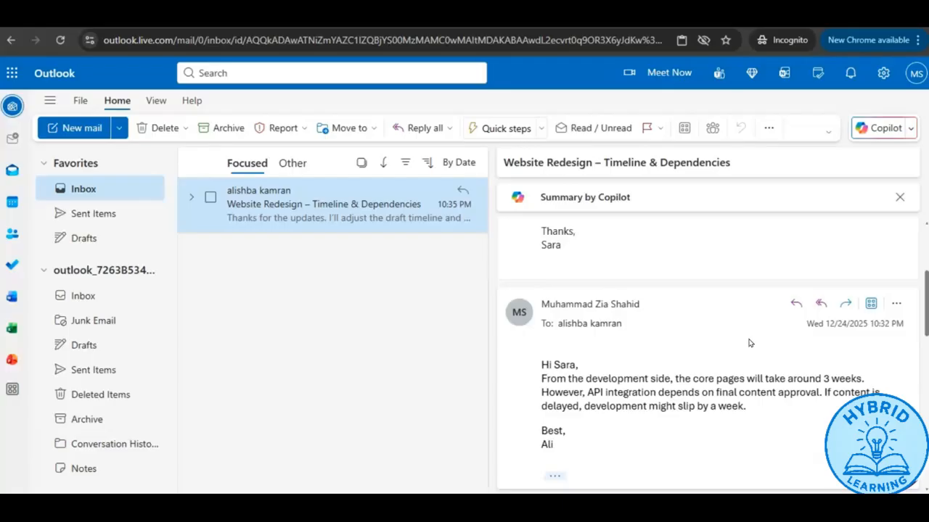
scroll(749, 344, down, 5)
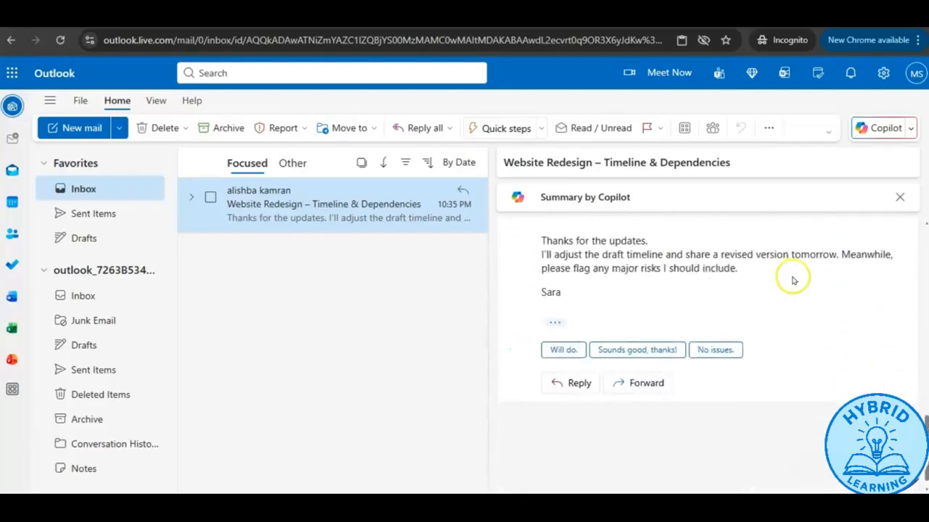
scroll(791, 280, up, 5)
scroll(762, 269, up, 3)
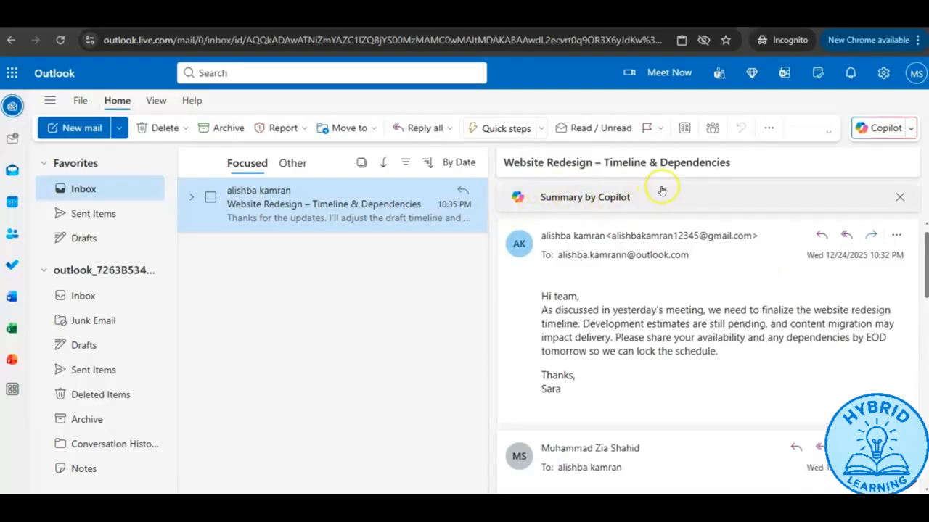
Generate the Copilot summary of the website redesign conversation and review its points against the messages below
click(608, 199)
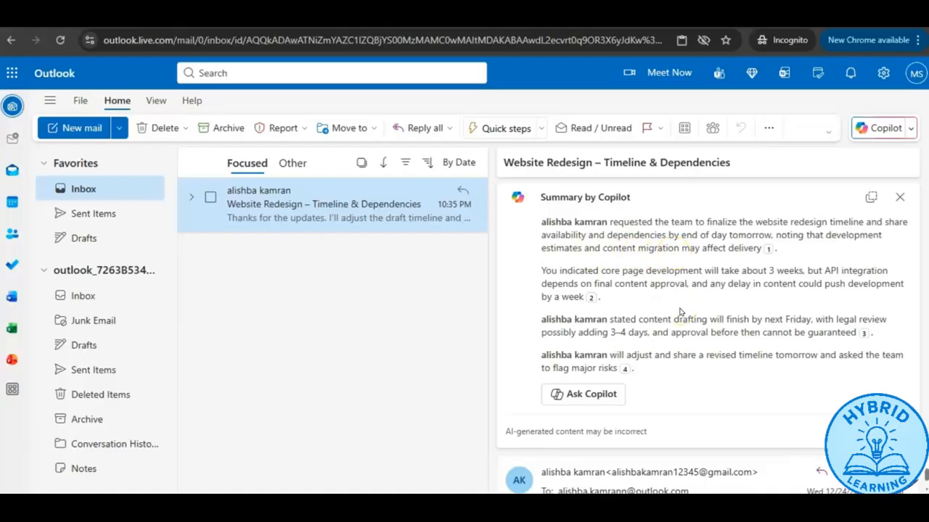
scroll(687, 477, down, 2)
scroll(686, 475, up, 2)
scroll(687, 475, down, 1)
scroll(686, 474, up, 1)
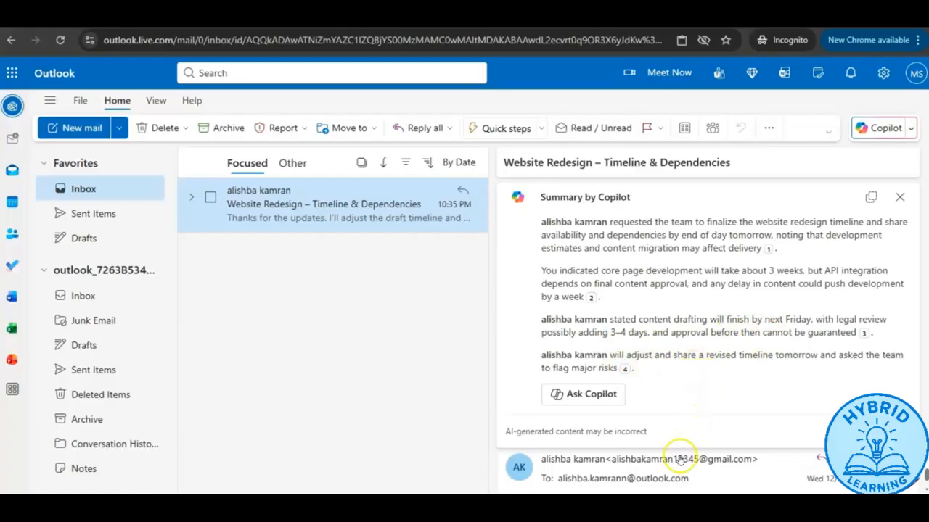
scroll(666, 469, down, 1)
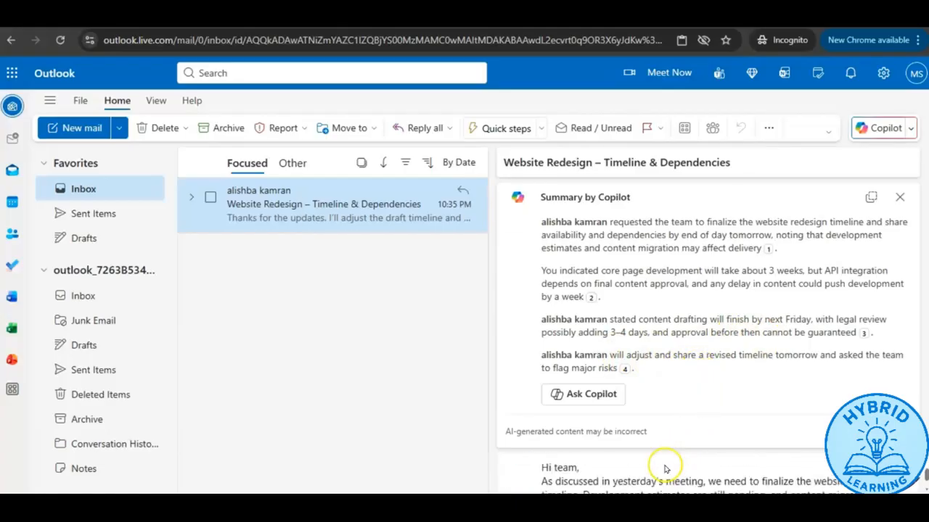
Dismiss the Copilot summary and reread the thread's replies on development time, content drafting, legal review and the revised timeline
click(900, 197)
scroll(726, 424, down, 5)
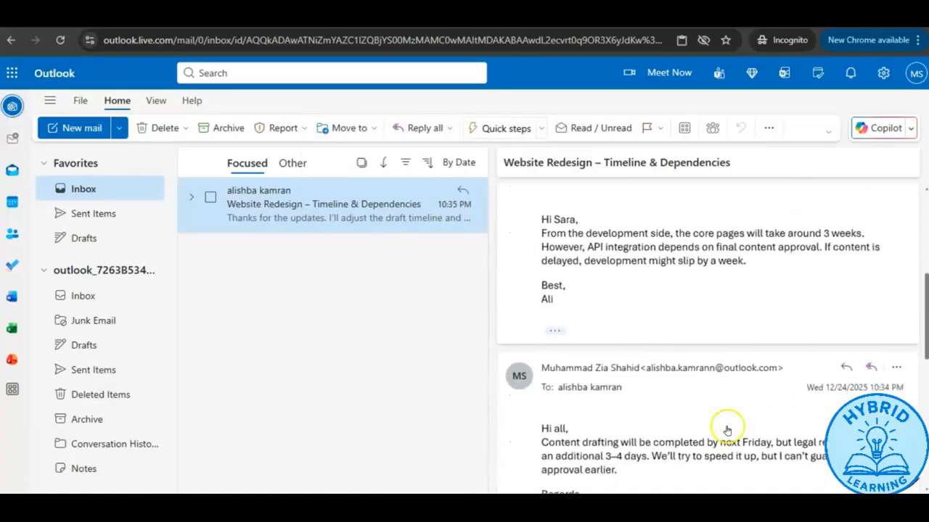
scroll(727, 430, down, 2)
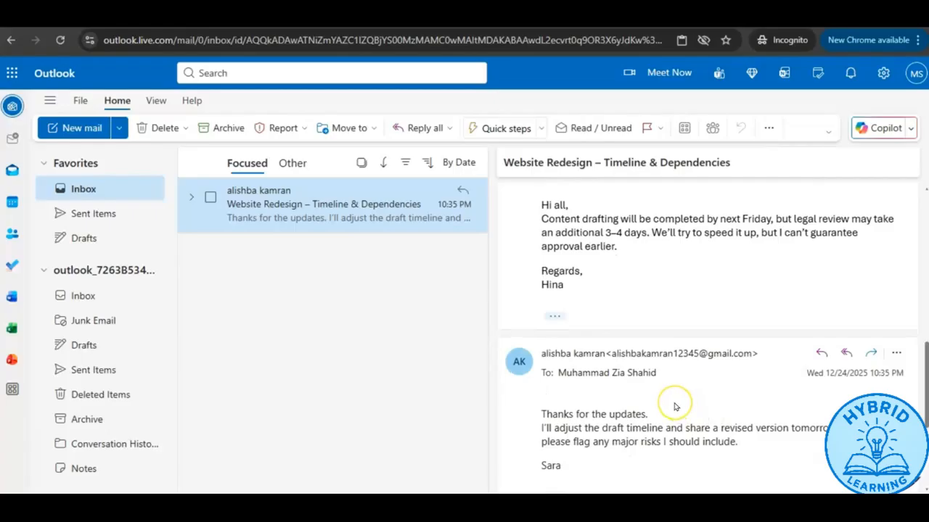
scroll(674, 407, down, 2)
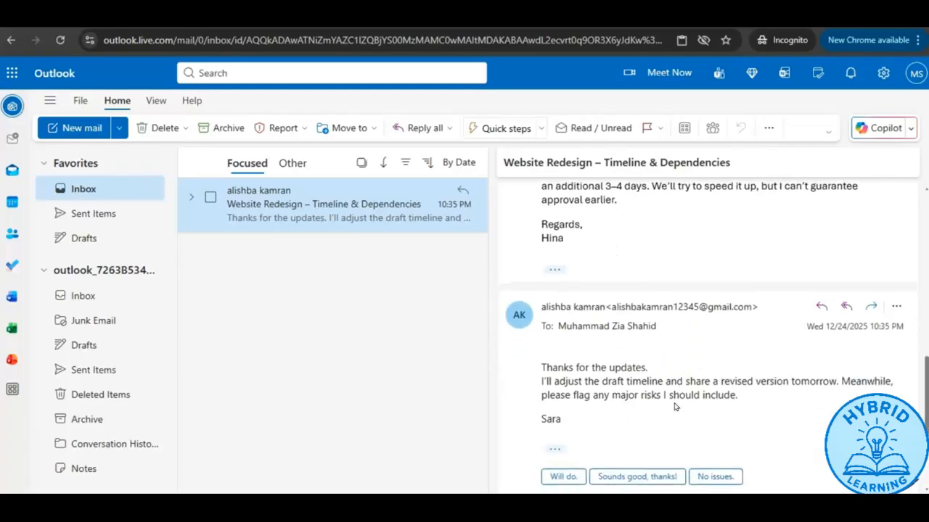
scroll(674, 407, up, 2)
scroll(674, 407, down, 1)
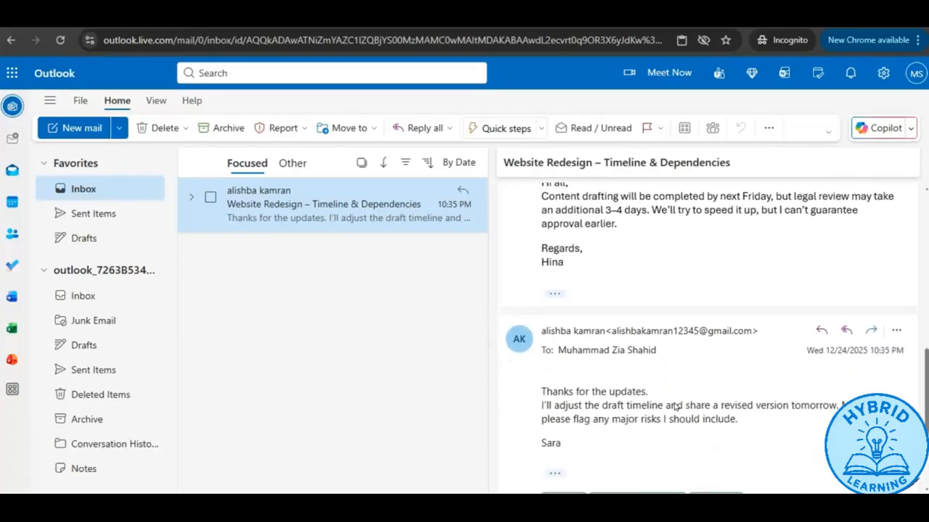
scroll(674, 407, up, 2)
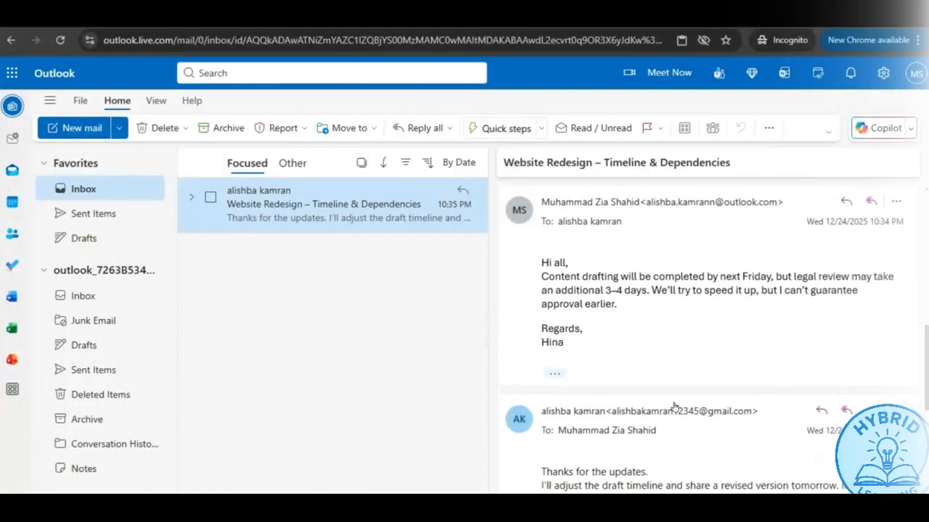
scroll(674, 407, up, 2)
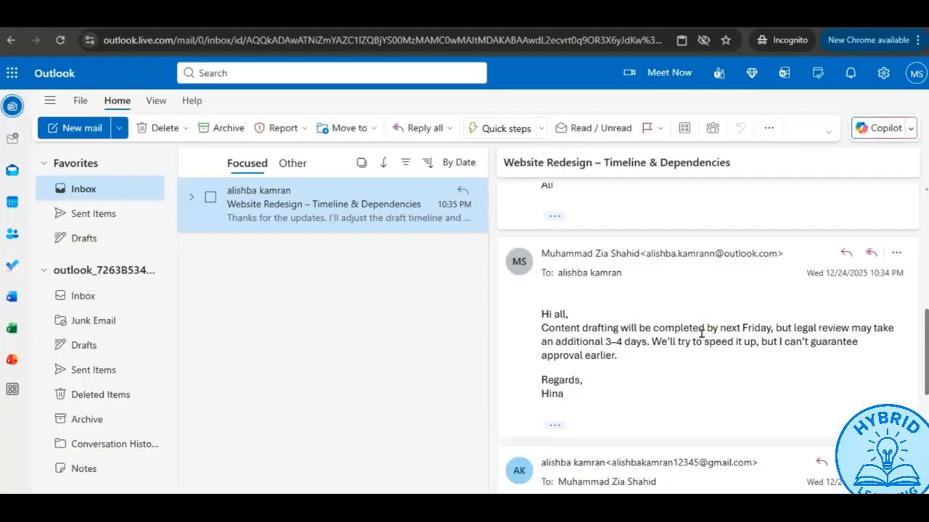
click(695, 358)
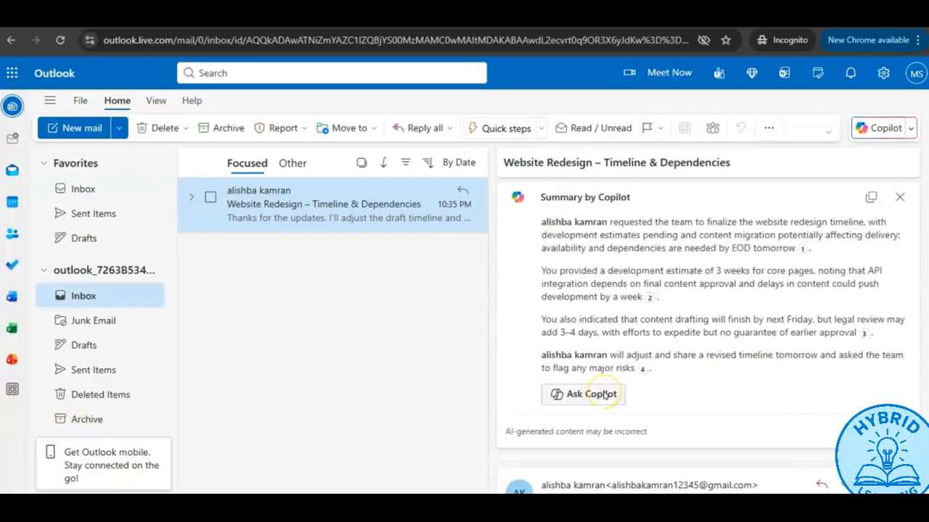
Ask Copilot about the summarized thread with the prompt "Highlight action items from this thread."
click(605, 394)
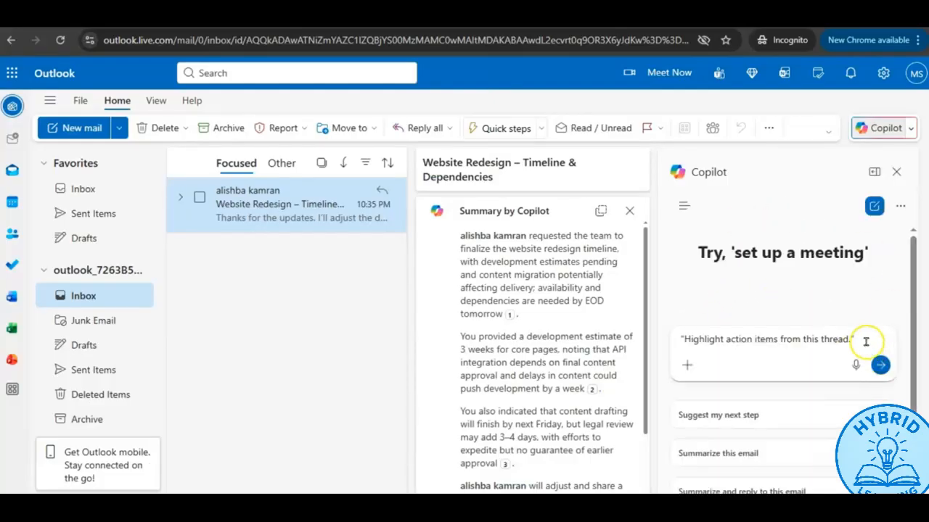
click(867, 342)
key(Return)
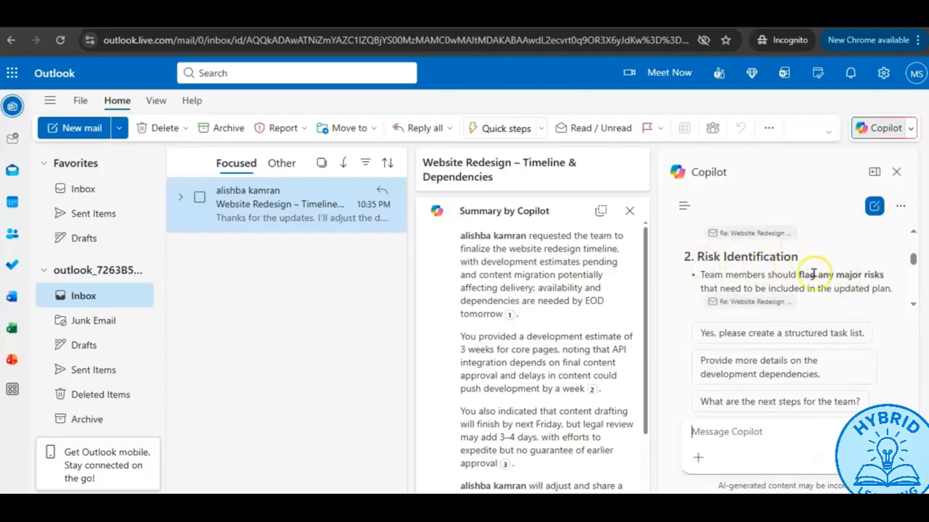
Review Copilot's list of action items, its source emails and its closing follow-up offer
scroll(814, 270, down, 3)
scroll(814, 272, up, 1)
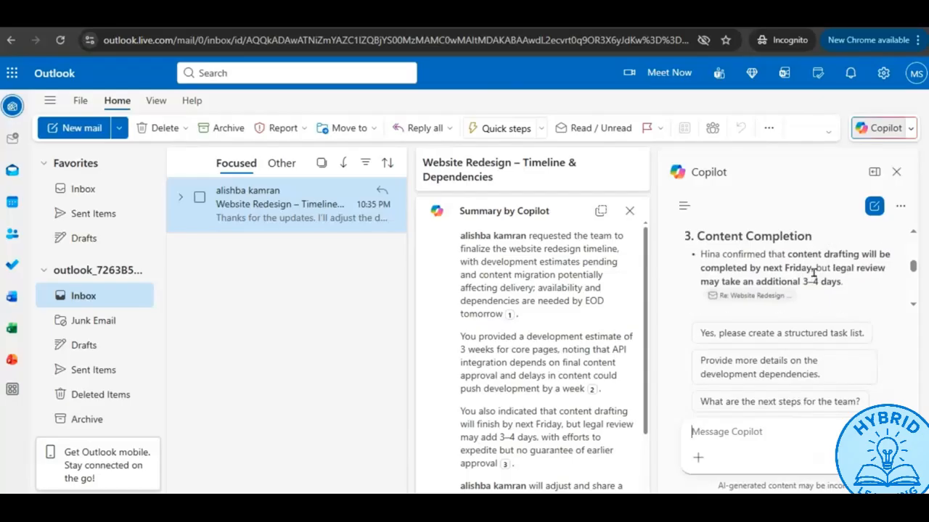
scroll(814, 273, down, 1)
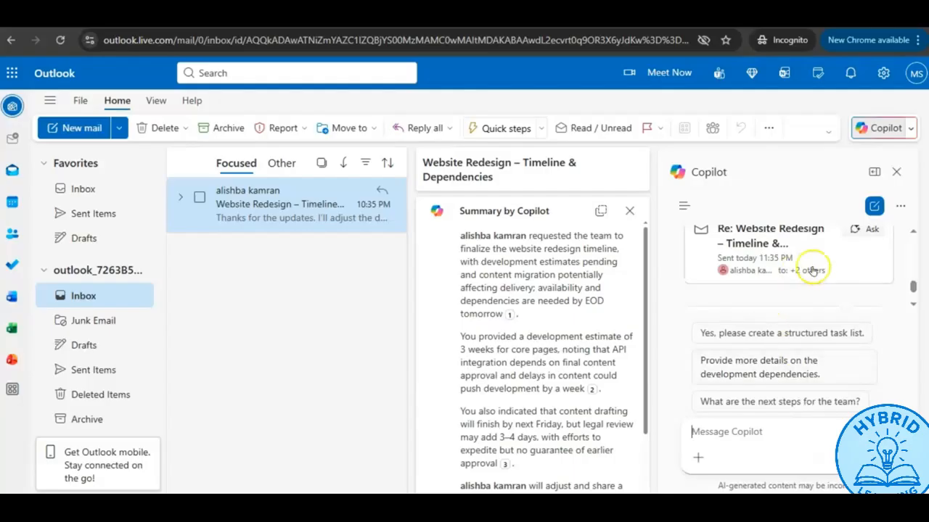
scroll(781, 278, up, 1)
scroll(777, 275, up, 1)
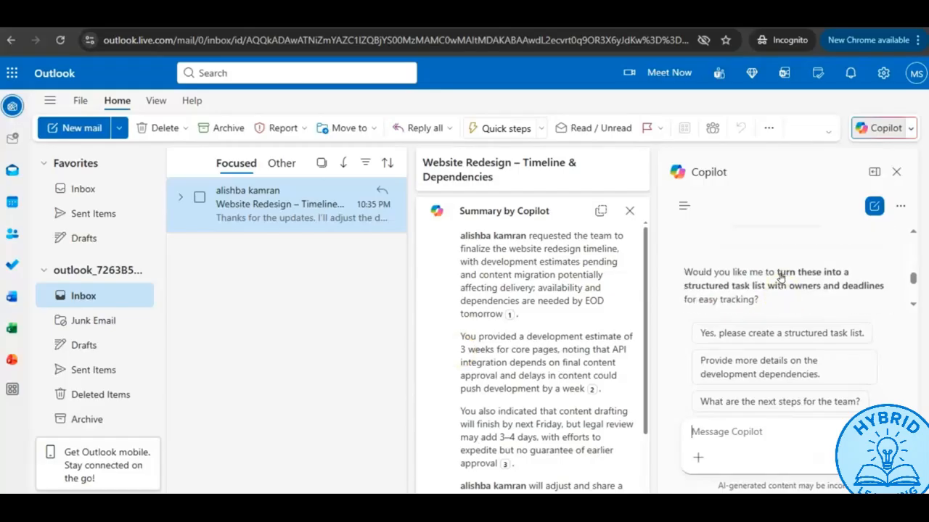